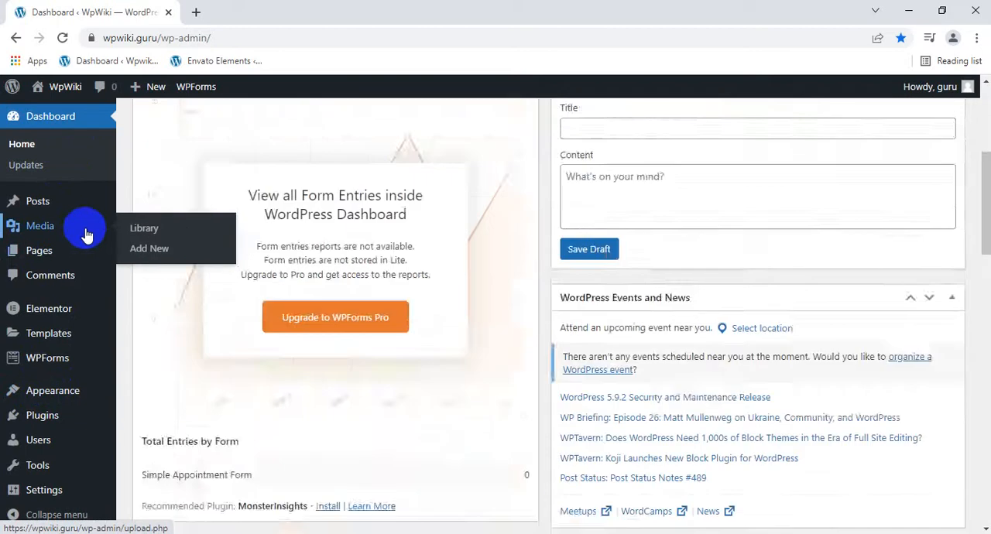
pyautogui.scroll(-2, 74, 329)
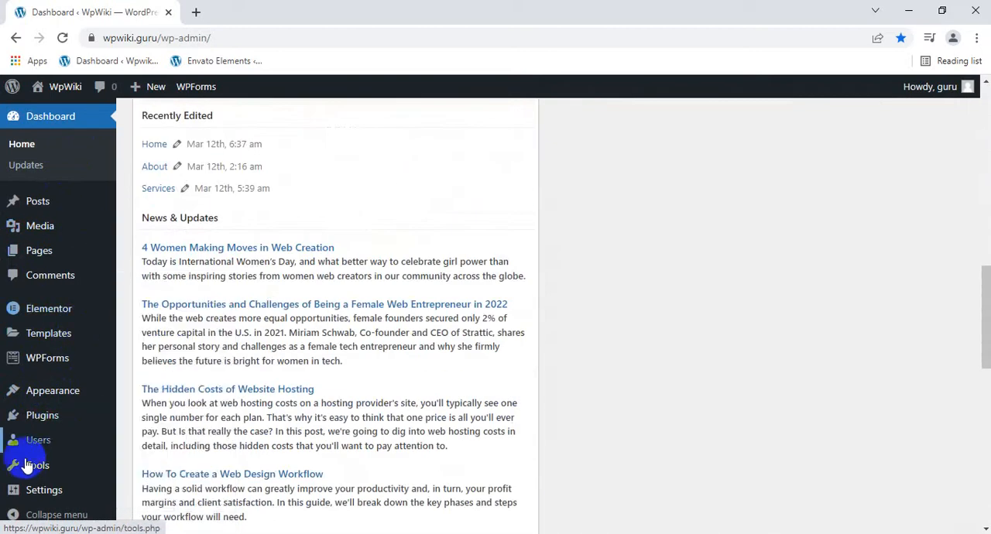
# Open the WP Reset tool from the WordPress dashboard.
pyautogui.moveTo(27, 472)
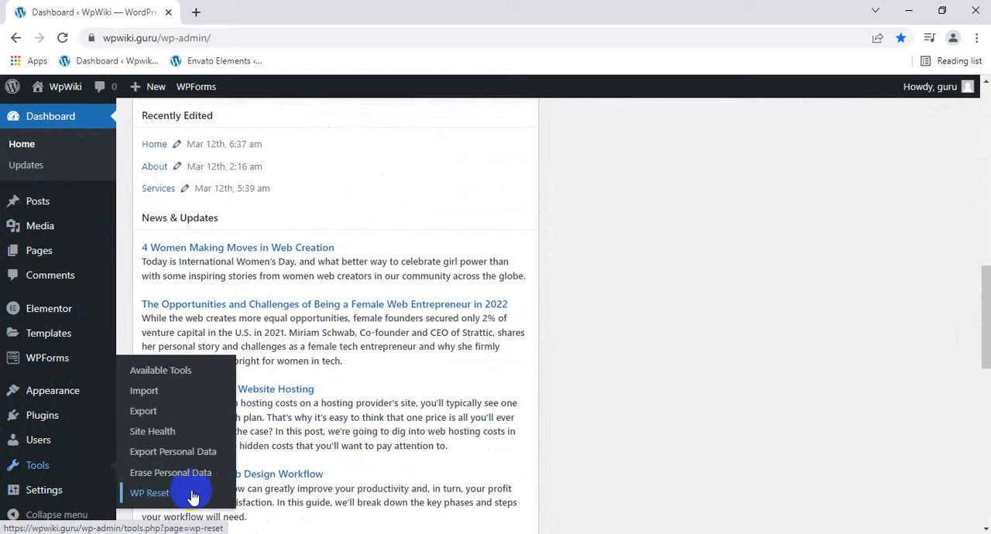
pyautogui.click(148, 494)
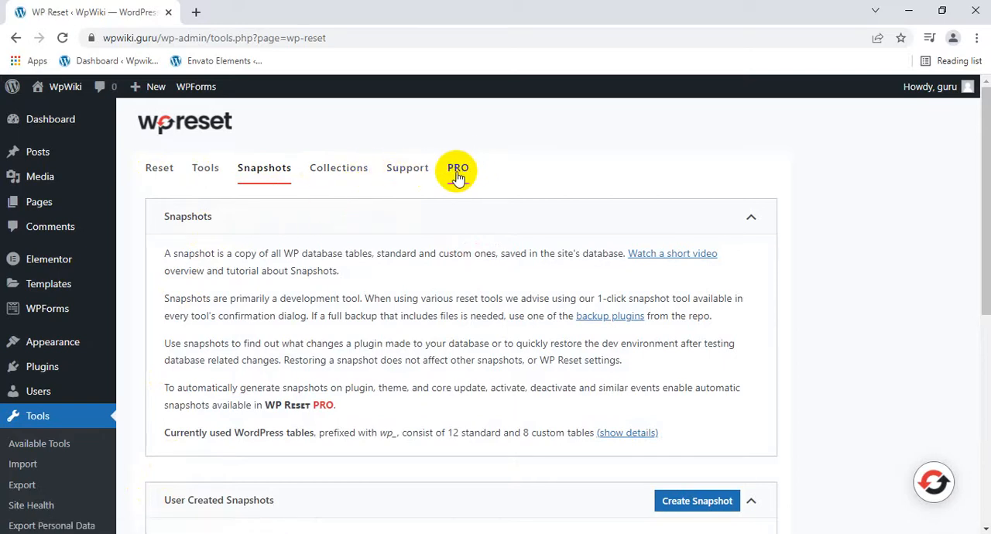
# Restore the user-created snapshot named astra and confirm replacing the current database tables.
pyautogui.scroll(-3, 316, 313)
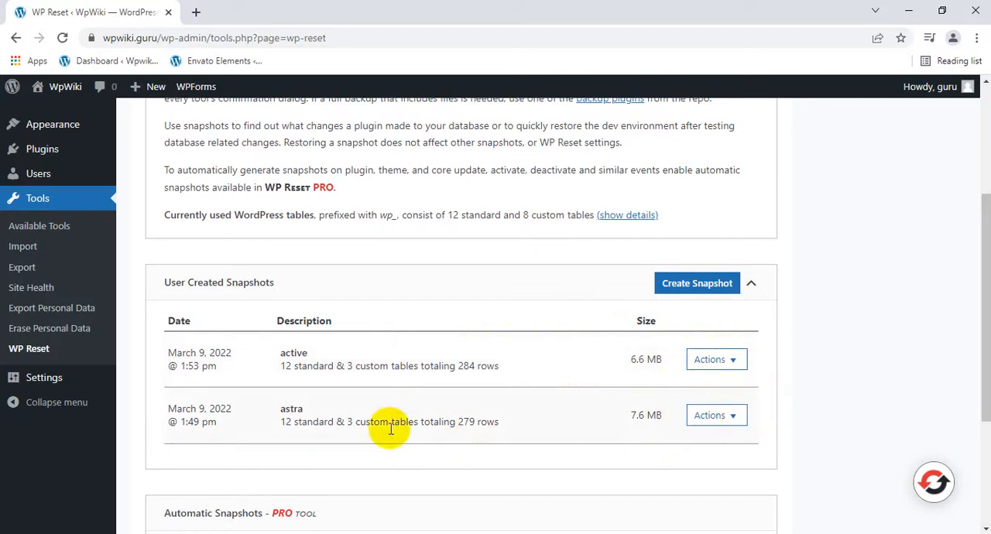
pyautogui.click(713, 418)
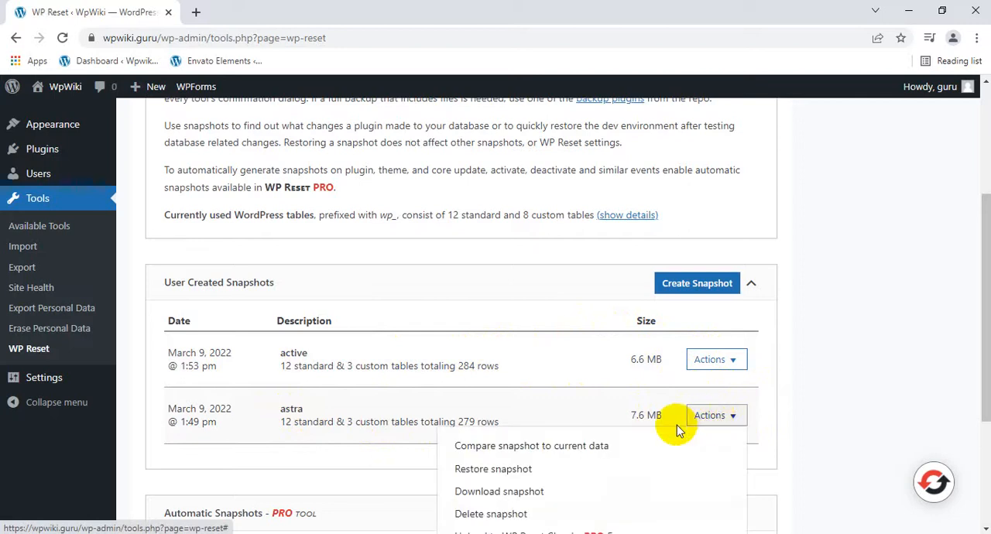
pyautogui.scroll(-3, 489, 465)
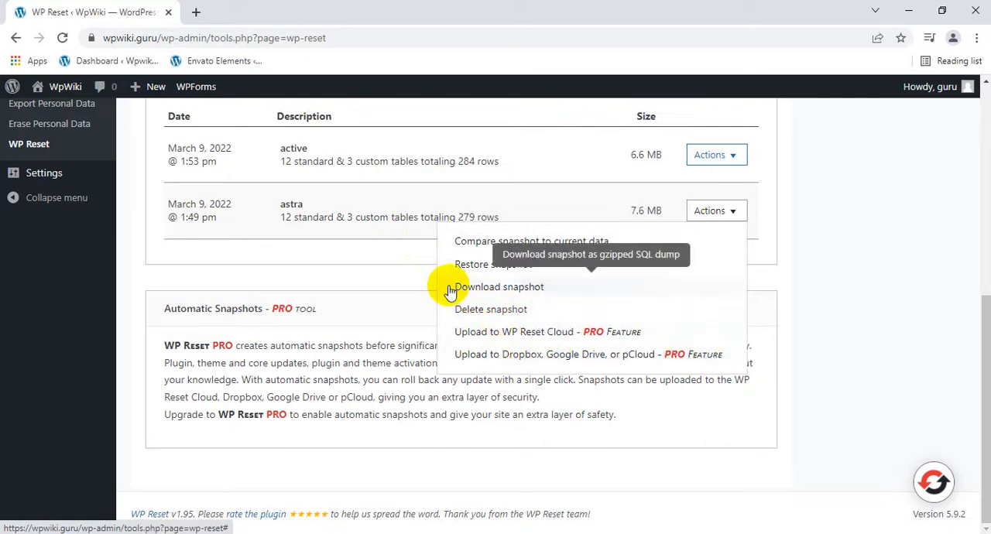
pyautogui.click(490, 264)
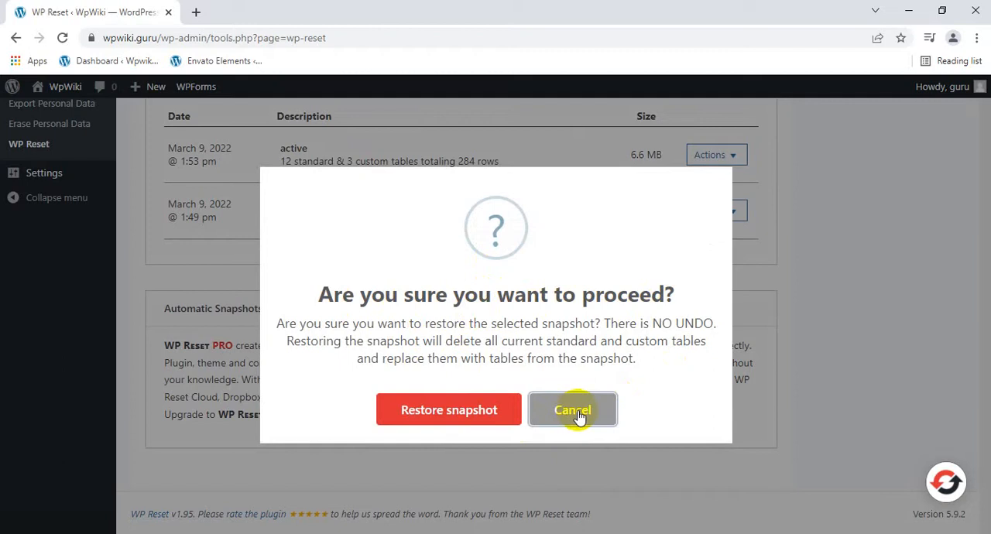
pyautogui.click(436, 414)
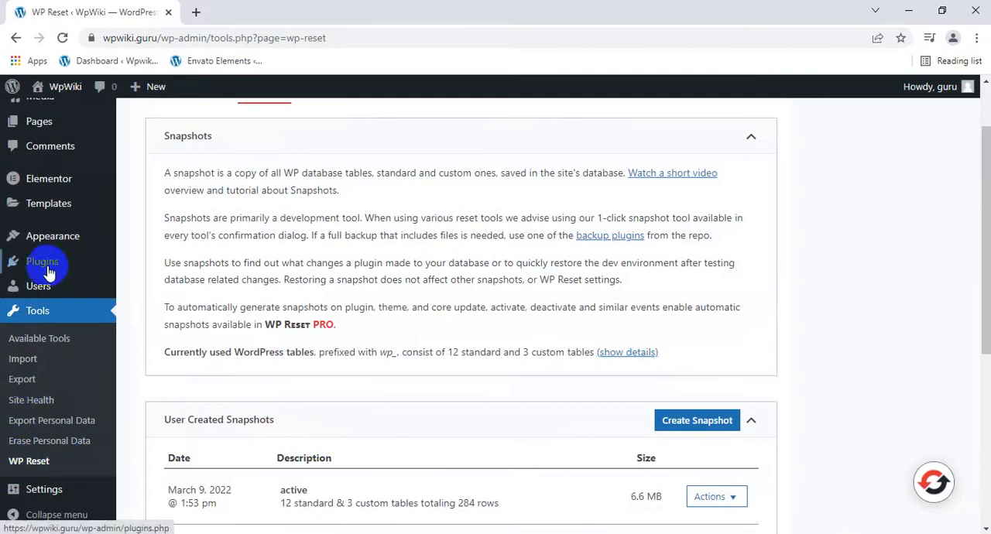
# Start building a website with Astra's Starter Templates and choose Elementor as the page builder.
pyautogui.moveTo(43, 265)
pyautogui.moveTo(43, 247)
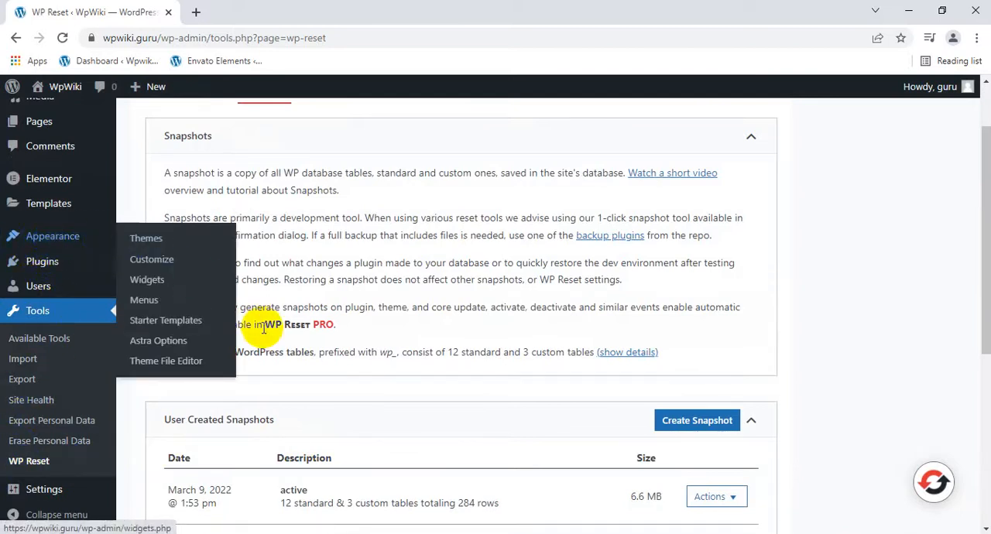
pyautogui.click(179, 323)
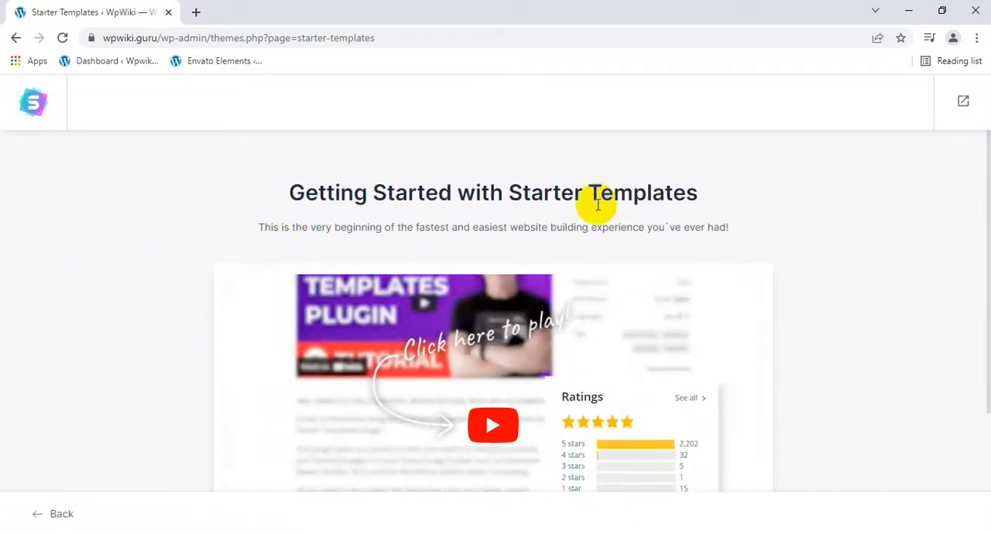
pyautogui.scroll(-3, 602, 244)
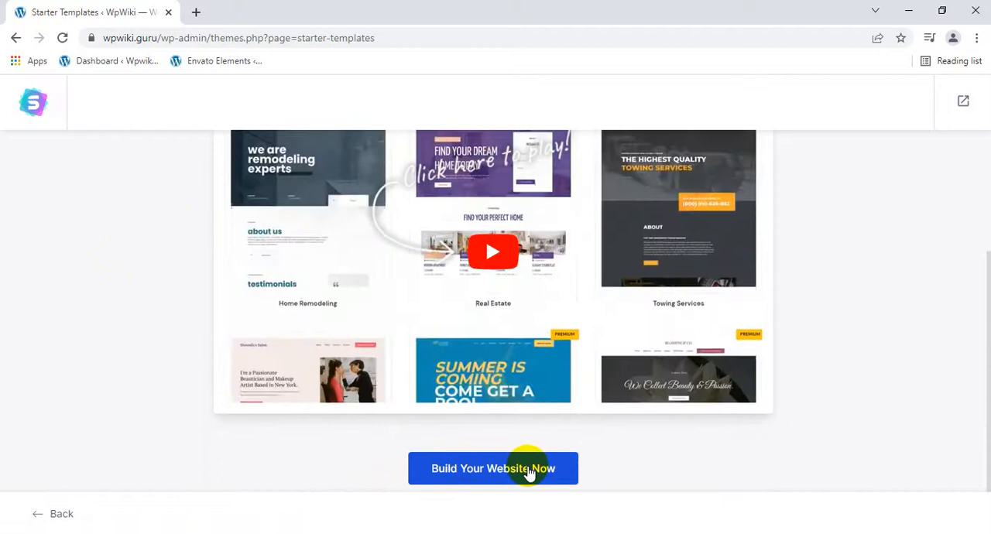
pyautogui.click(527, 470)
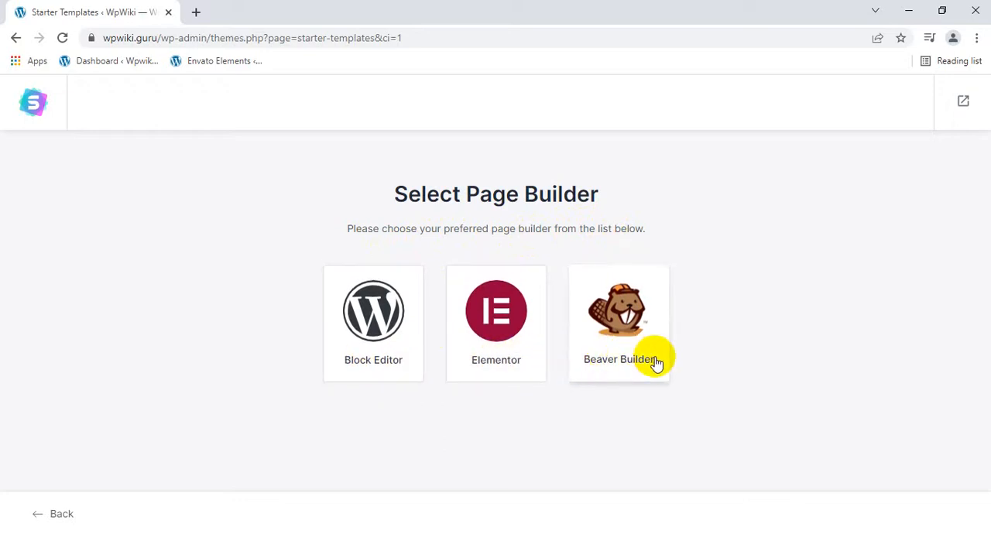
pyautogui.click(510, 306)
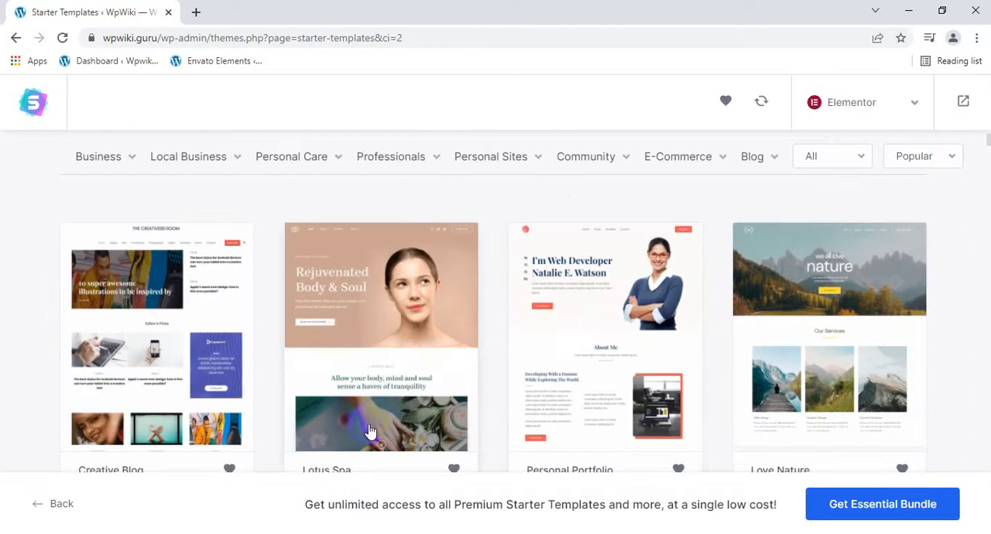
# Browse the Elementor starter templates and open the premium Consultant template.
pyautogui.scroll(-12, 414, 339)
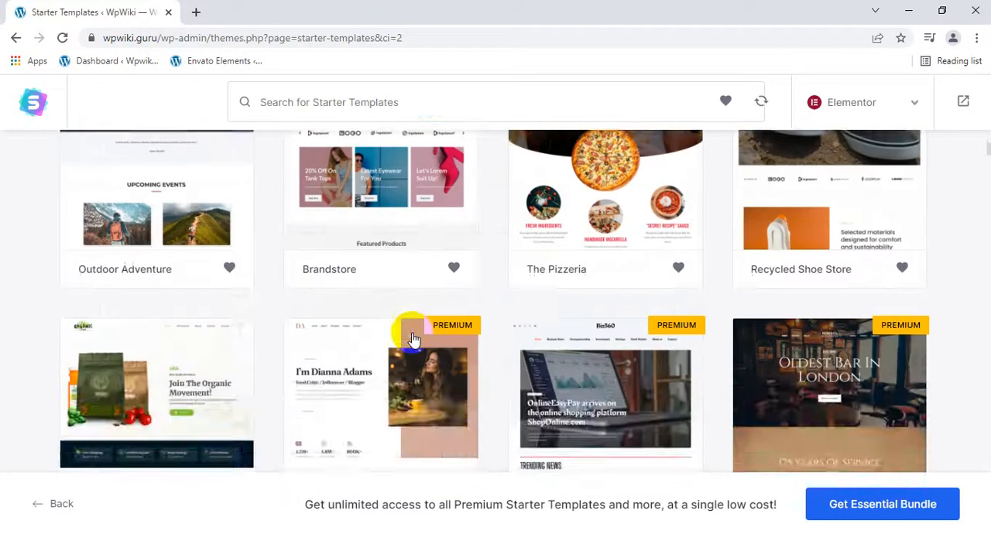
pyautogui.scroll(-15, 414, 339)
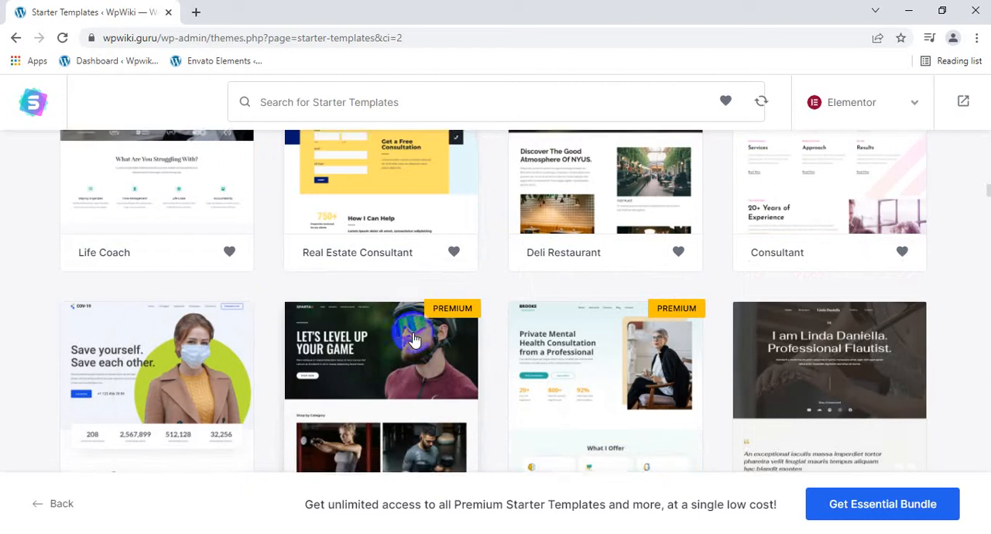
pyautogui.scroll(3, 422, 339)
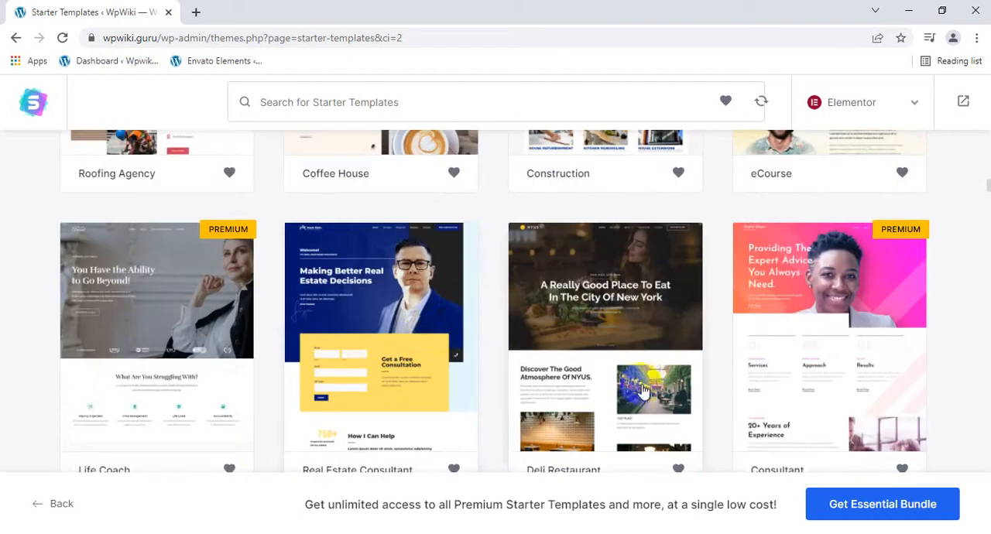
pyautogui.scroll(-1, 642, 391)
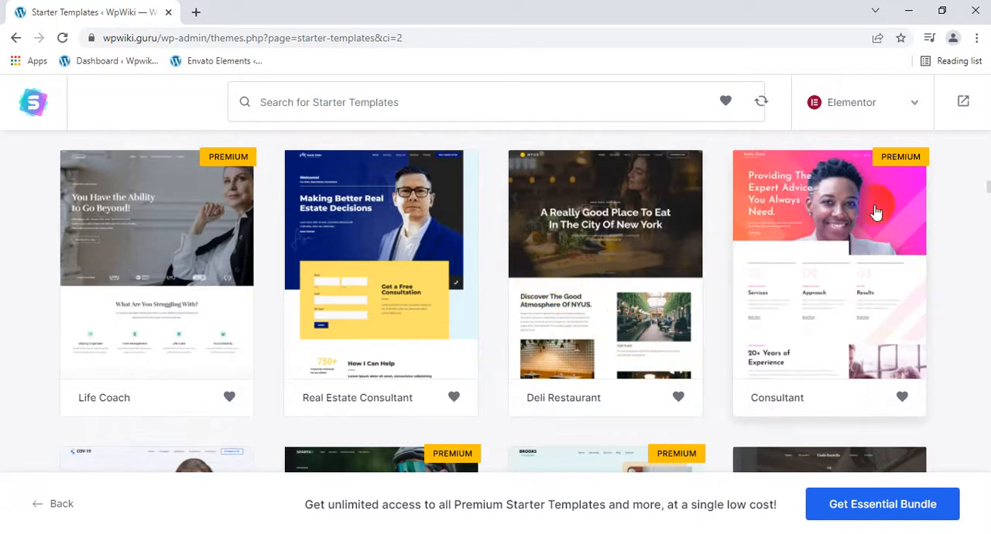
pyautogui.click(813, 254)
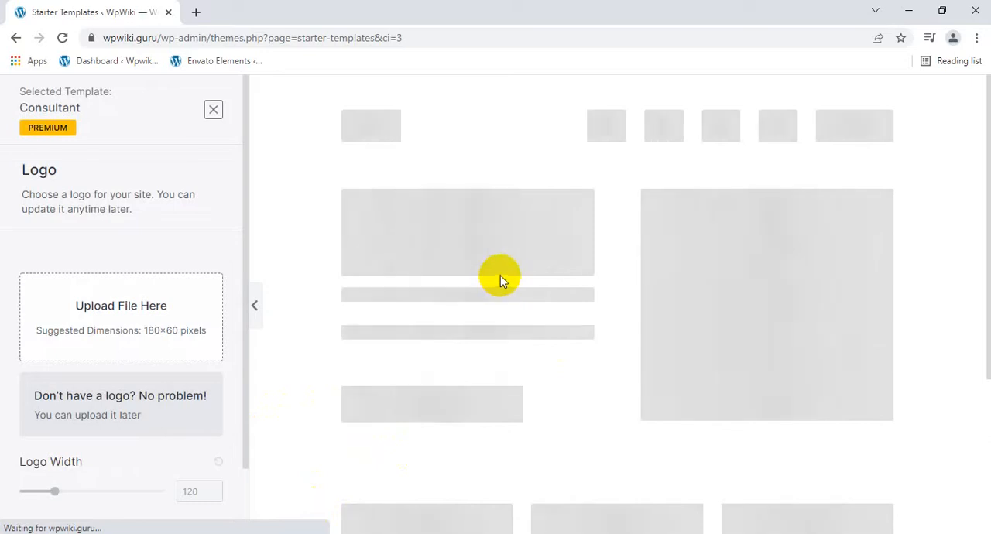
# Skip the logo upload for the Consultant template and apply the green color palette.
pyautogui.scroll(-15, 501, 274)
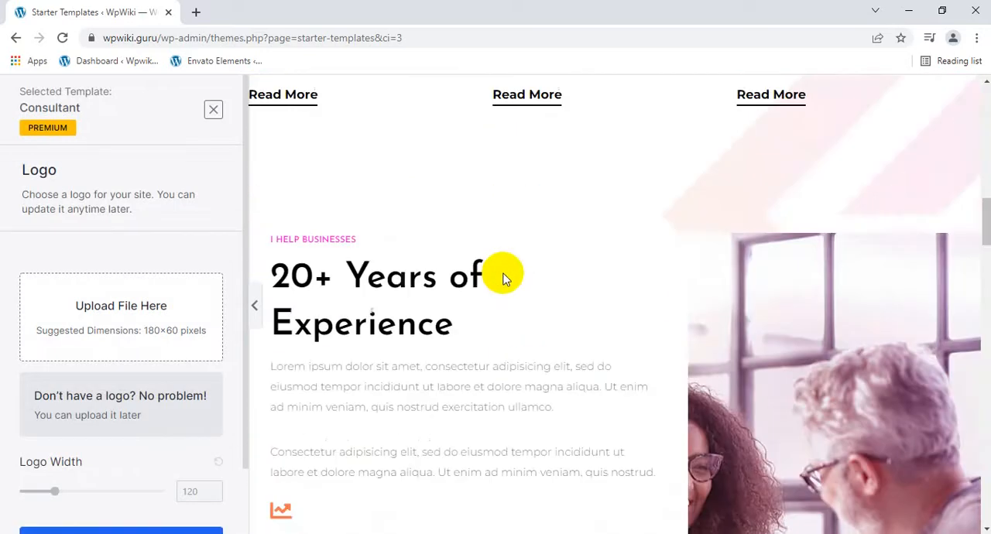
pyautogui.scroll(-1, 18, 305)
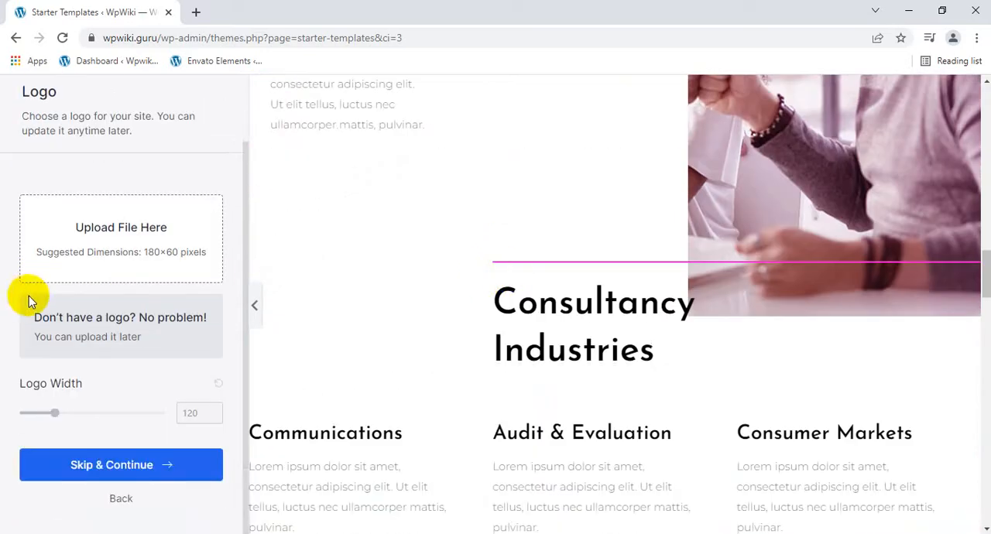
pyautogui.click(124, 464)
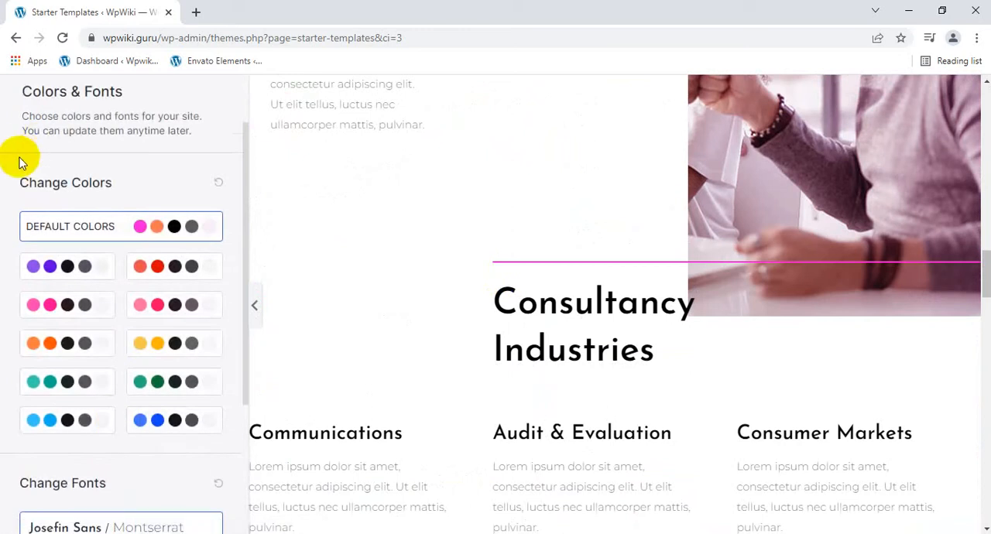
pyautogui.click(55, 265)
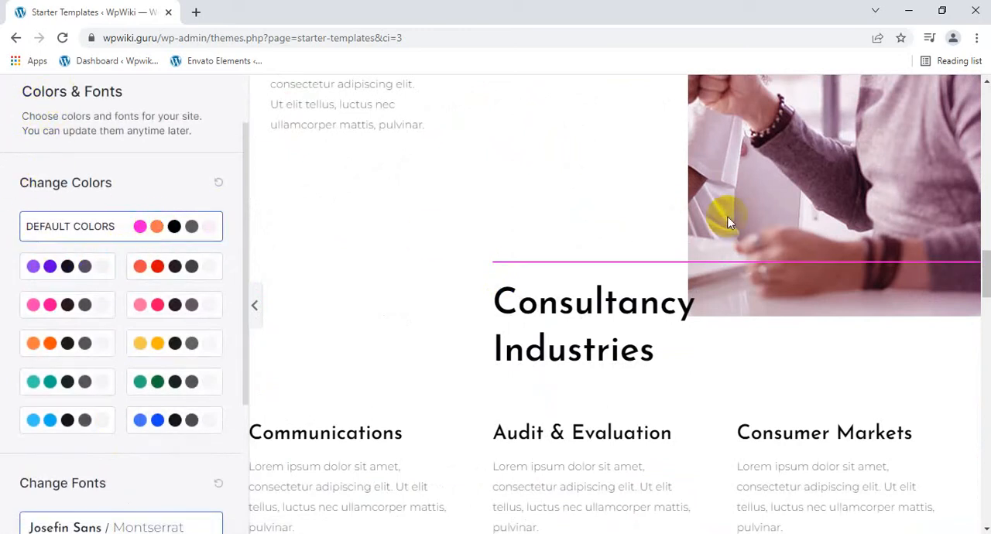
pyautogui.click(146, 381)
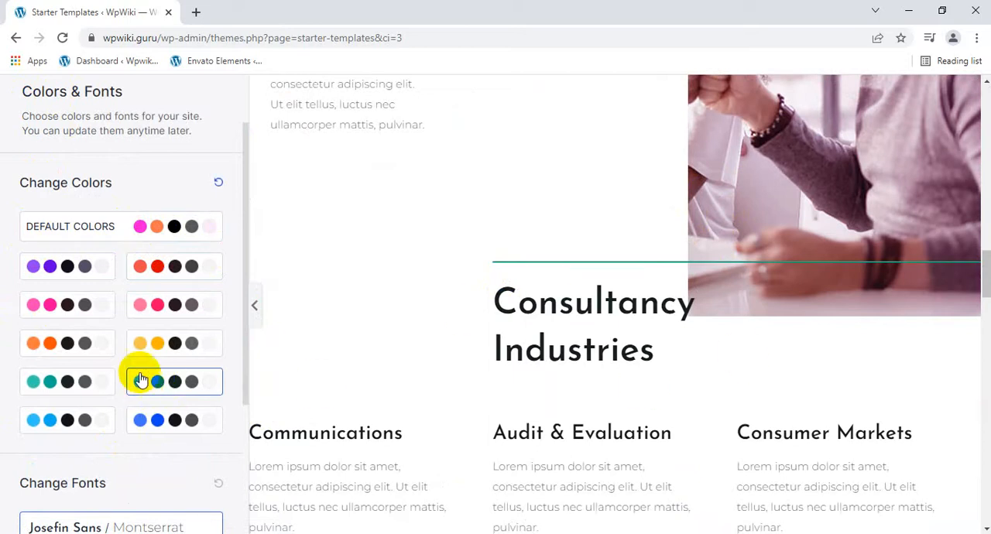
# Try several font pairings on the Consultant template, choose Playfair Display / Source Sans Pro, and continue.
pyautogui.scroll(-3, 140, 380)
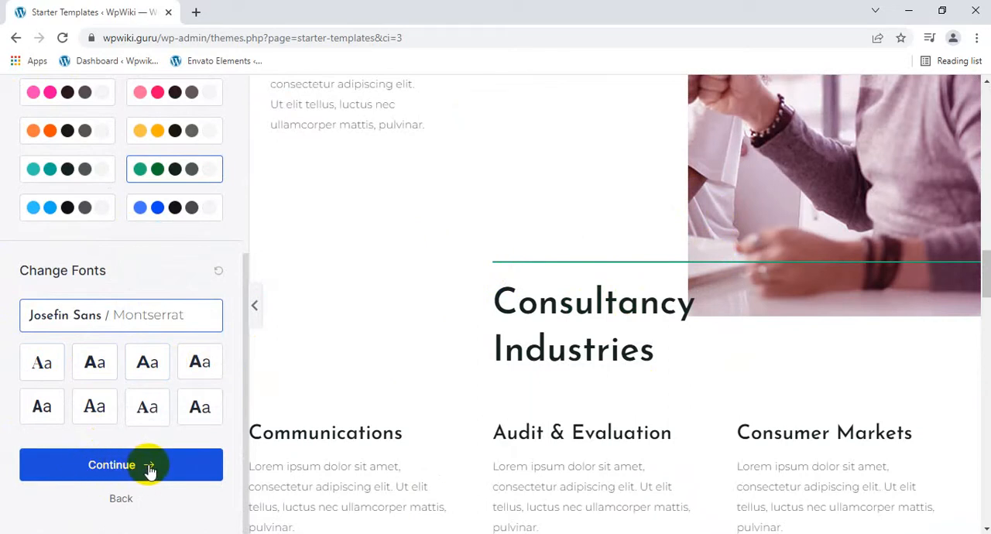
pyautogui.click(43, 363)
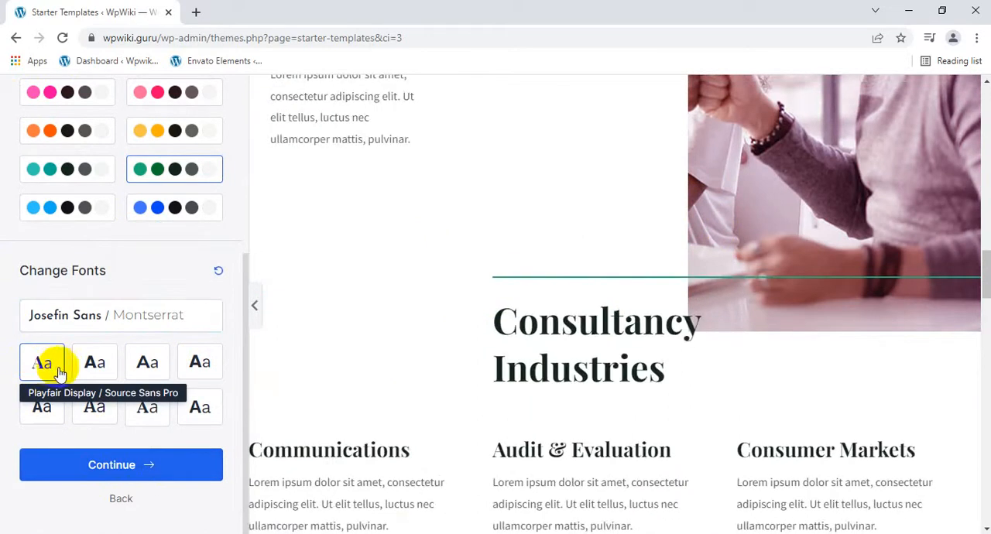
pyautogui.click(86, 364)
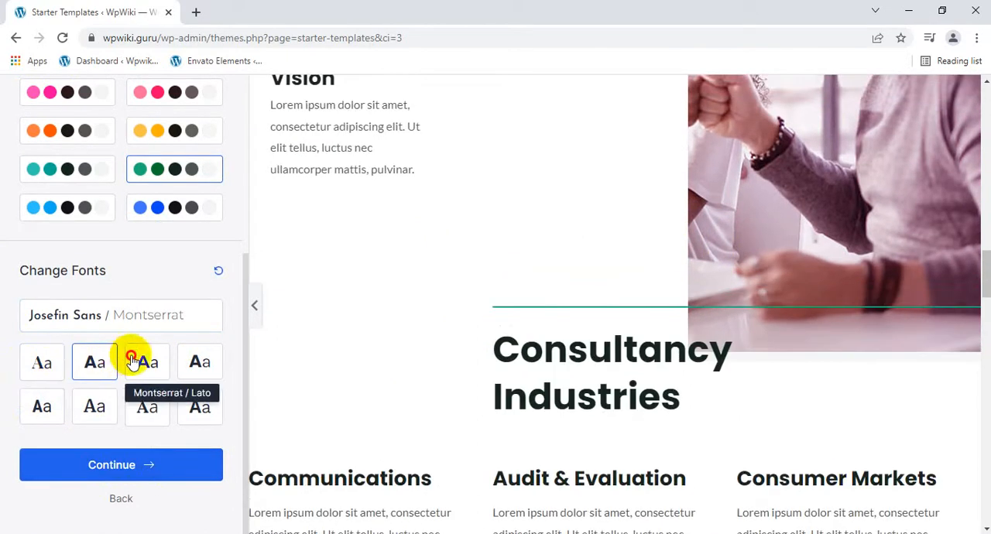
pyautogui.click(195, 363)
pyautogui.click(42, 408)
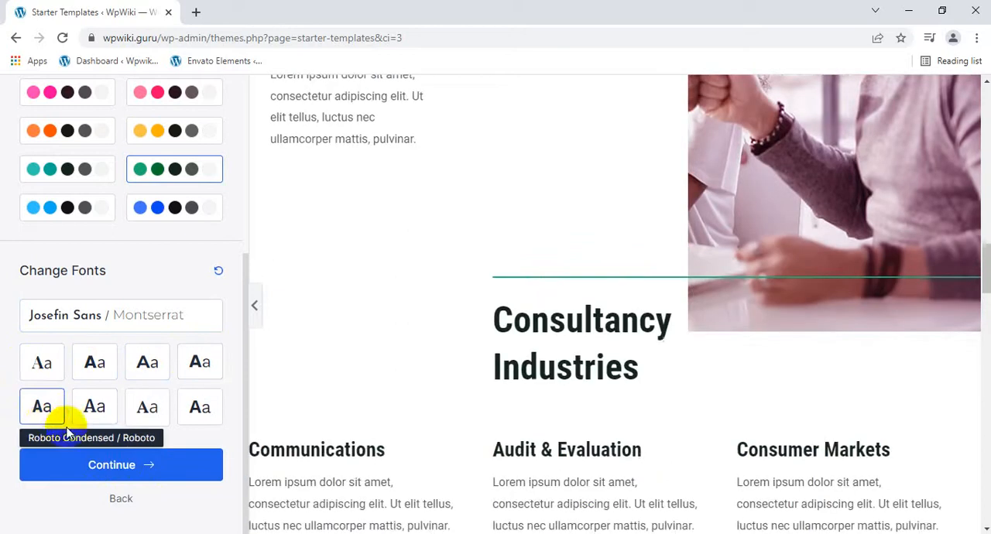
pyautogui.click(40, 360)
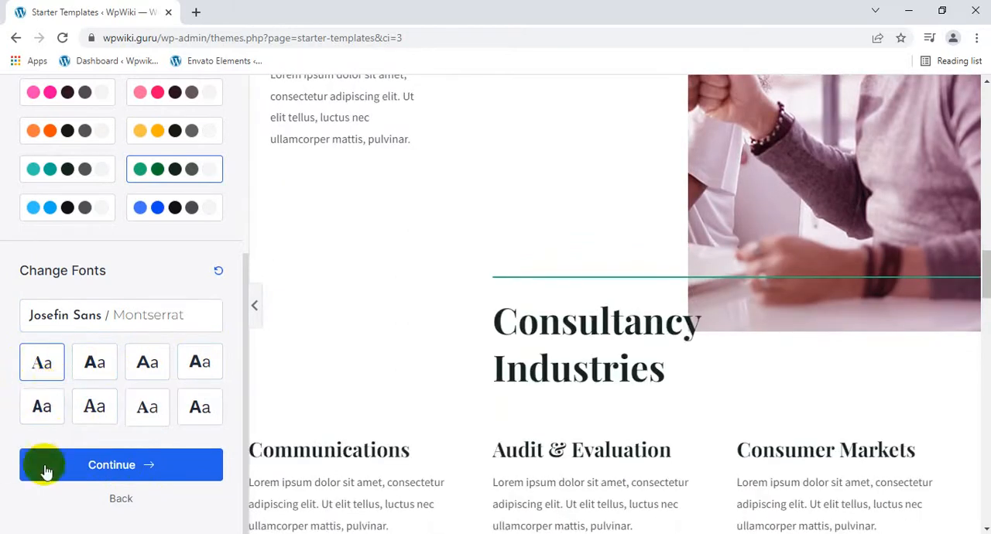
pyautogui.click(88, 465)
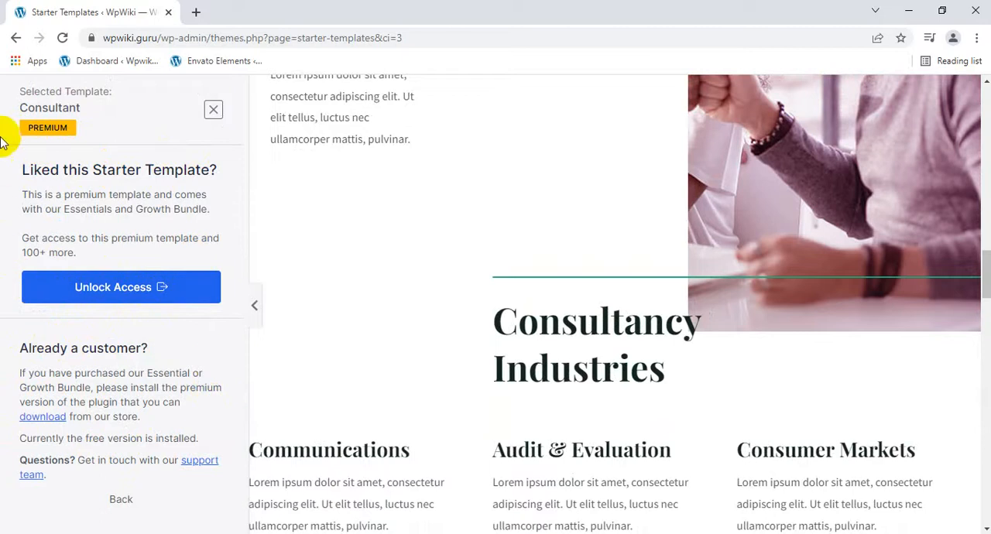
# Leave the Consultant template and return to the Elementor template gallery.
pyautogui.click(13, 39)
pyautogui.click(13, 39)
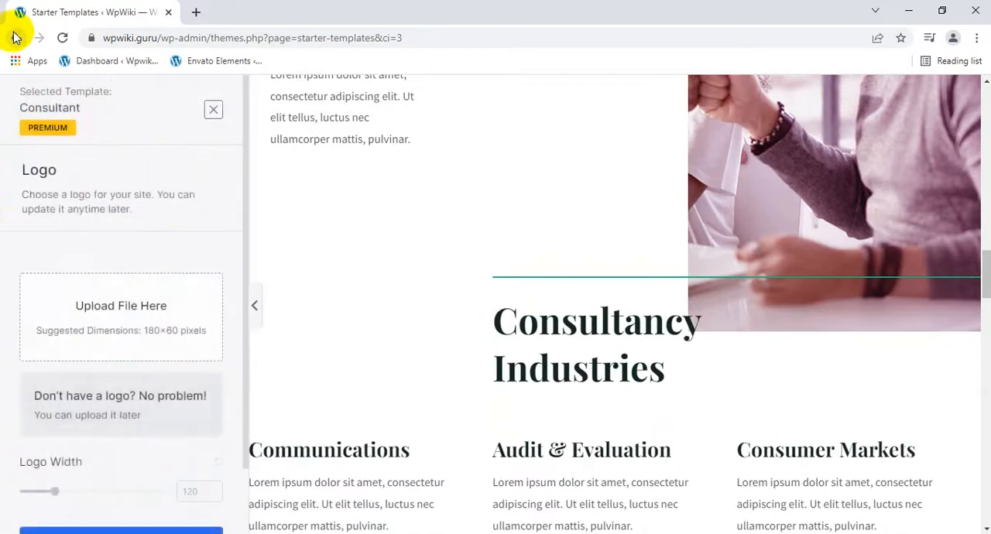
pyautogui.click(14, 39)
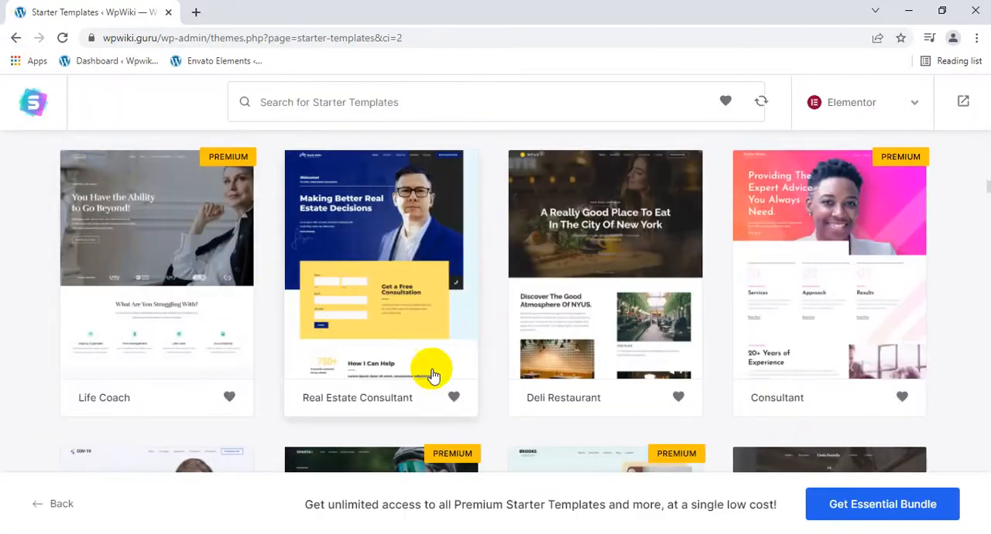
# Select the free Deli Restaurant template and review its homepage preview.
pyautogui.click(608, 248)
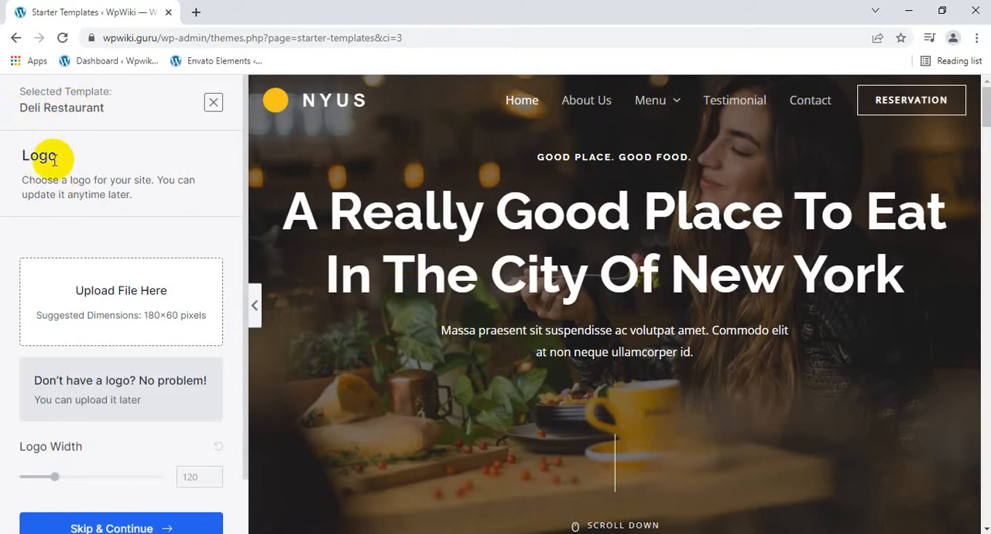
pyautogui.scroll(-7, 415, 332)
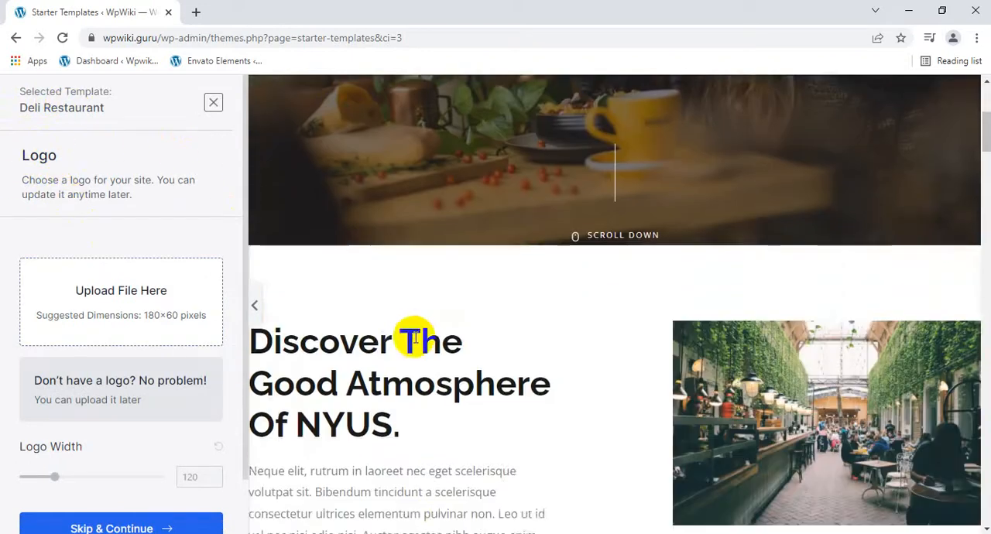
pyautogui.scroll(3, 416, 336)
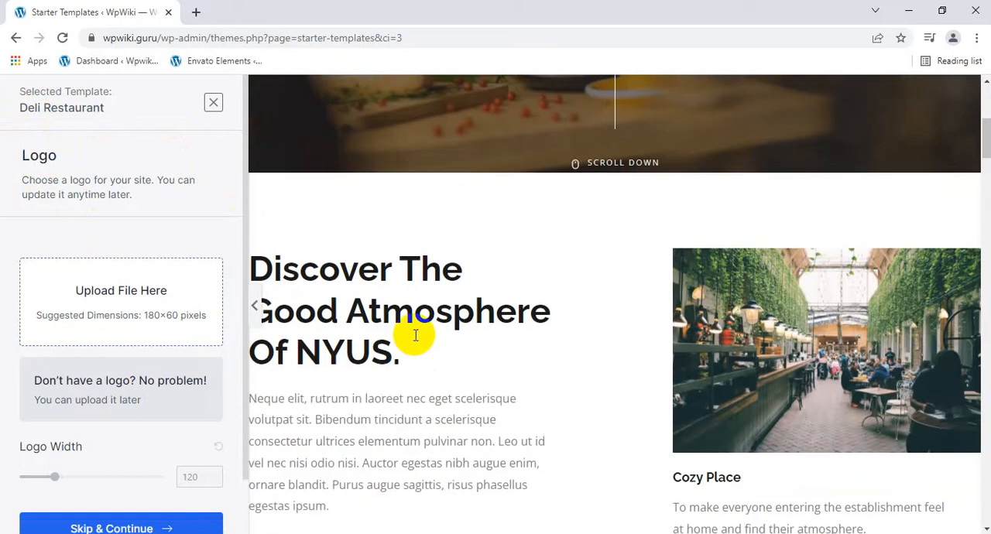
pyautogui.scroll(-1, 233, 469)
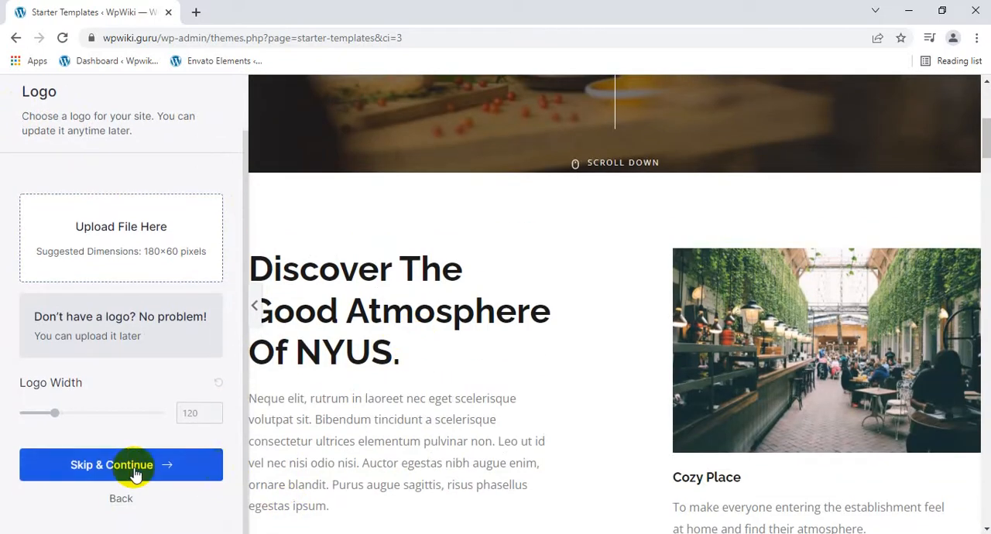
# Skip the logo upload for the Deli Restaurant template, try several color palettes, and apply the darker green one.
pyautogui.click(108, 469)
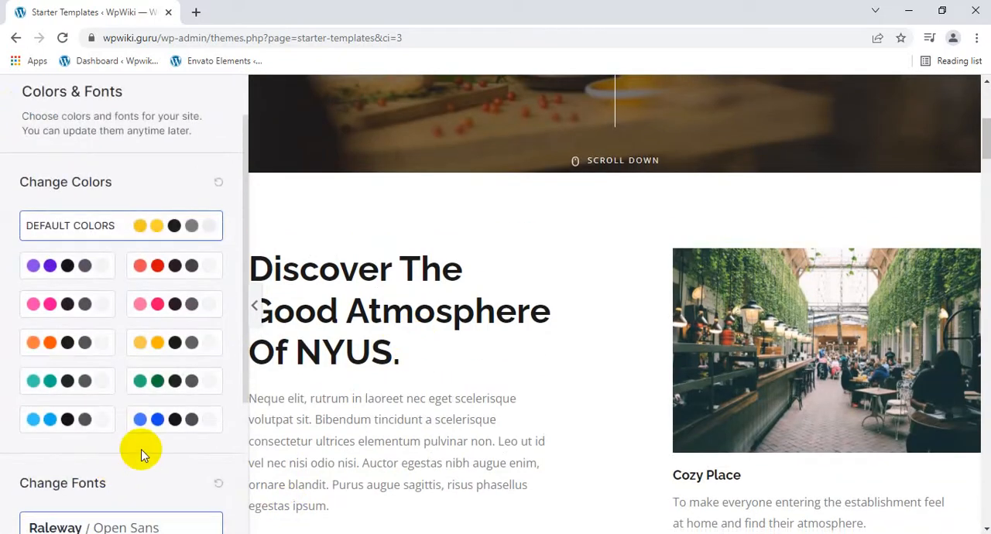
pyautogui.click(69, 267)
pyautogui.click(160, 267)
pyautogui.scroll(-6, 368, 307)
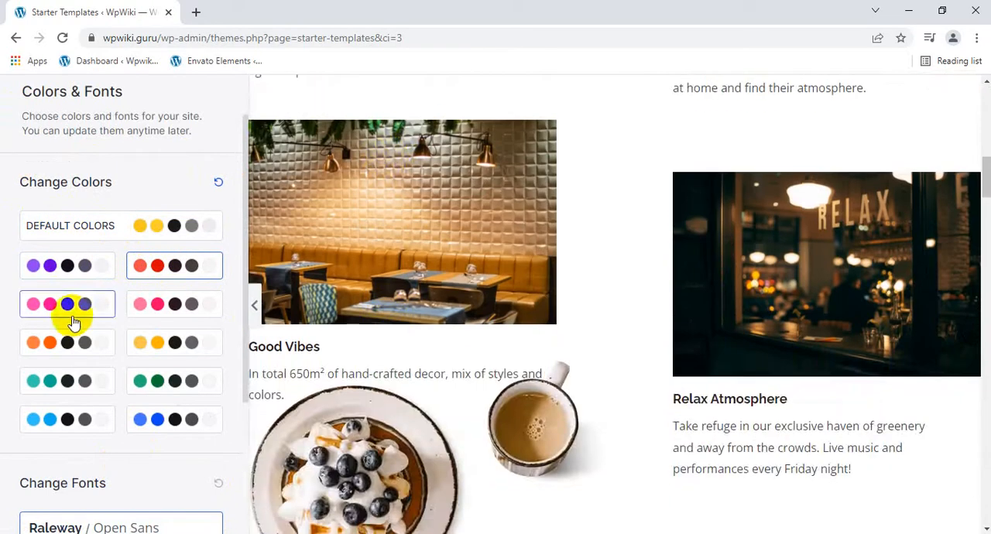
pyautogui.click(143, 312)
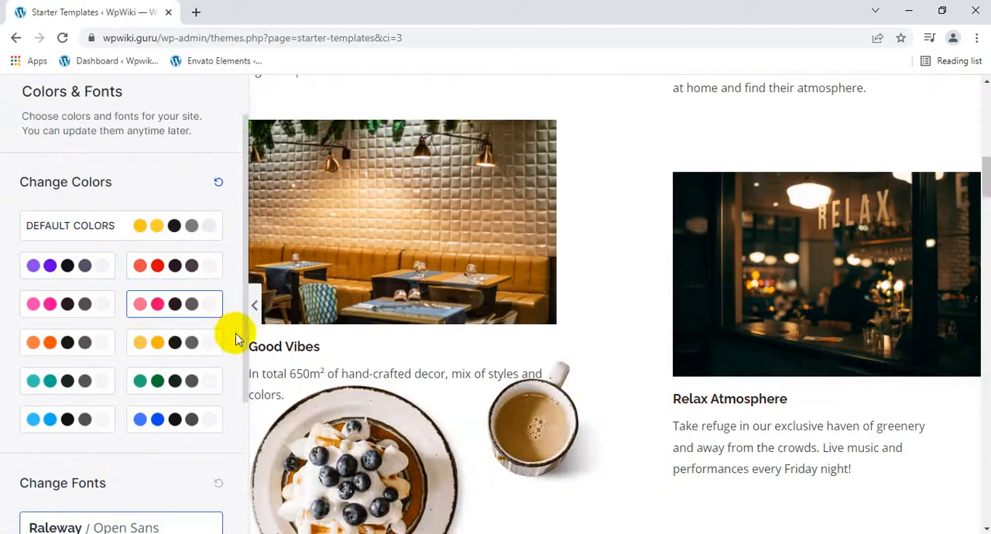
pyautogui.scroll(4, 364, 345)
pyautogui.scroll(5, 363, 338)
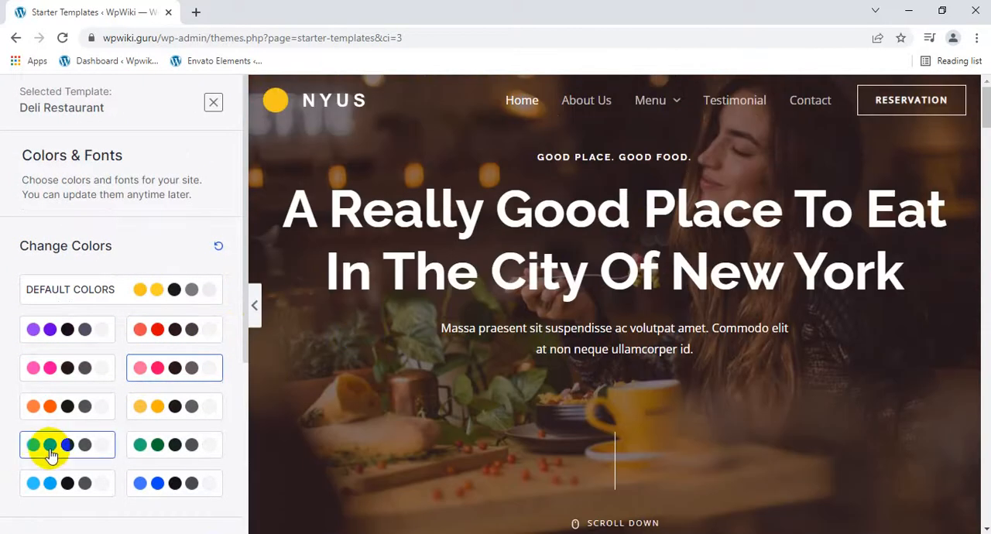
pyautogui.click(155, 451)
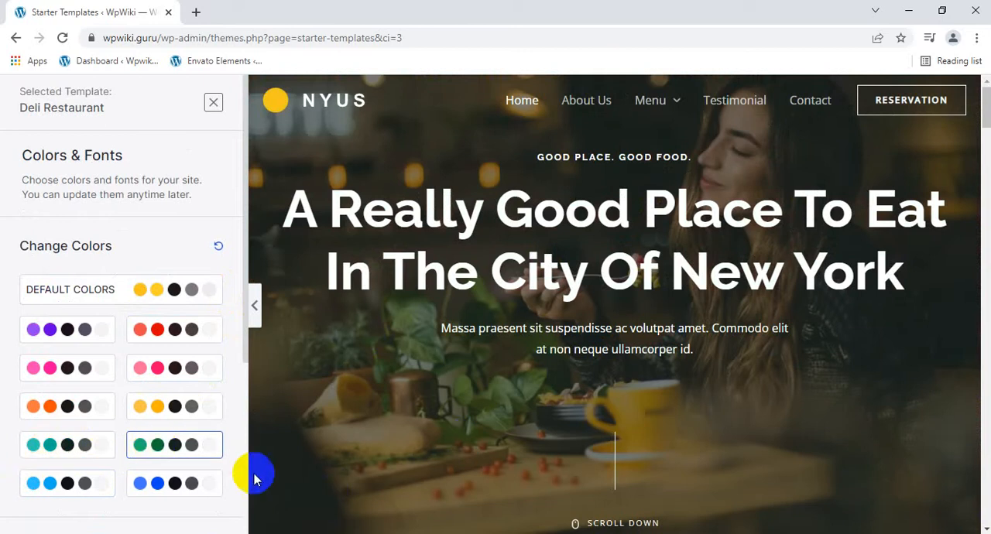
# Try several font pairings on the Deli Restaurant template, choose Merriweather / Inter, and continue.
pyautogui.scroll(-4, 144, 476)
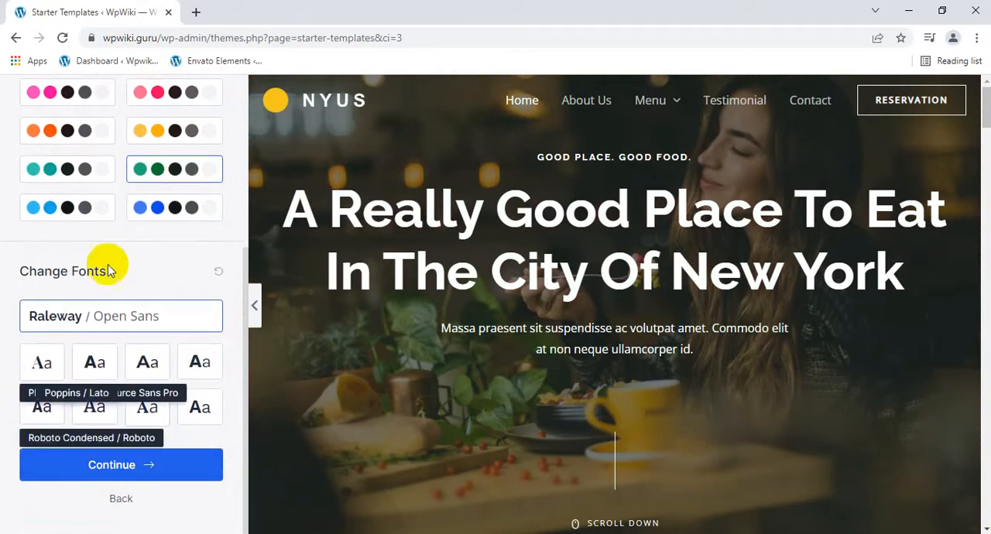
pyautogui.click(42, 406)
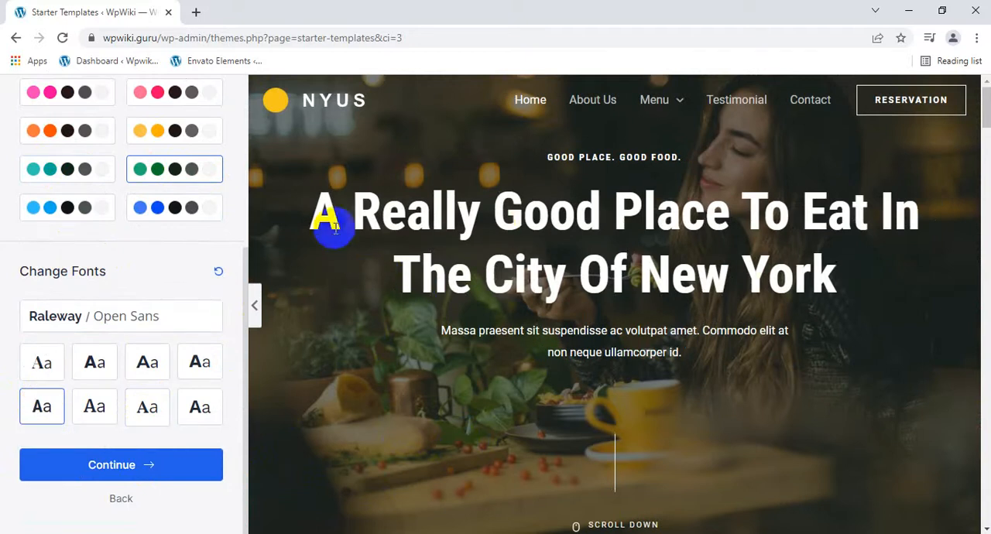
pyautogui.moveTo(318, 210); pyautogui.dragTo(784, 320)
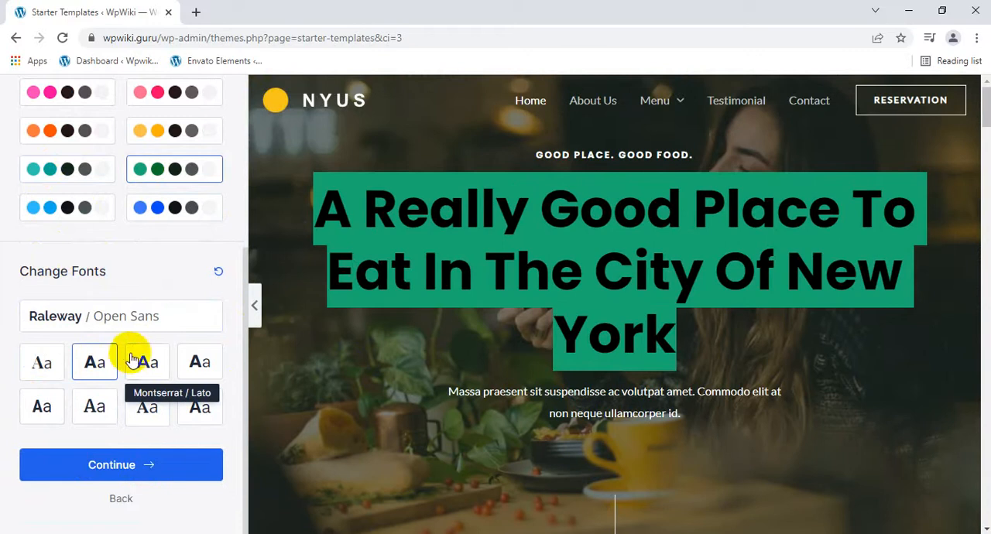
pyautogui.click(144, 361)
pyautogui.click(207, 364)
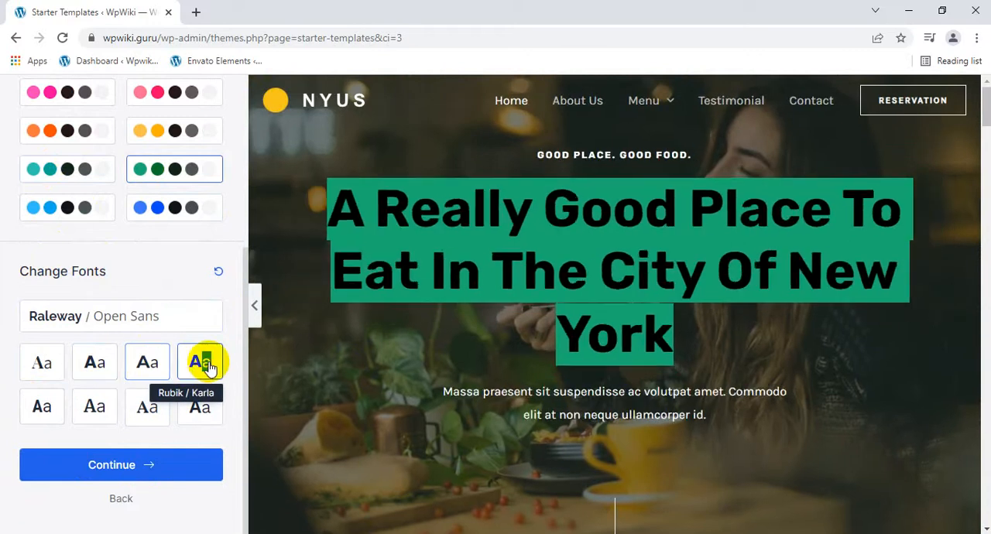
pyautogui.click(40, 400)
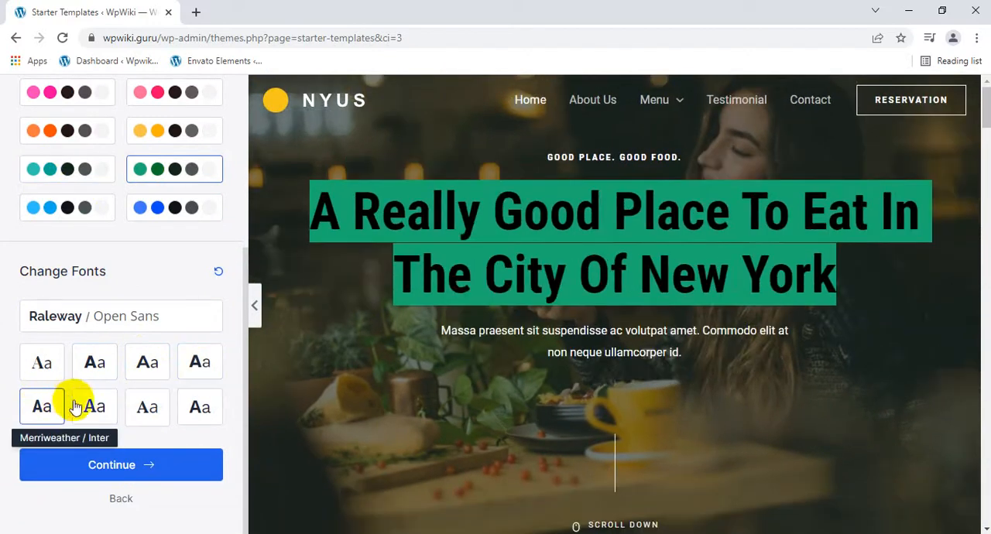
pyautogui.click(80, 410)
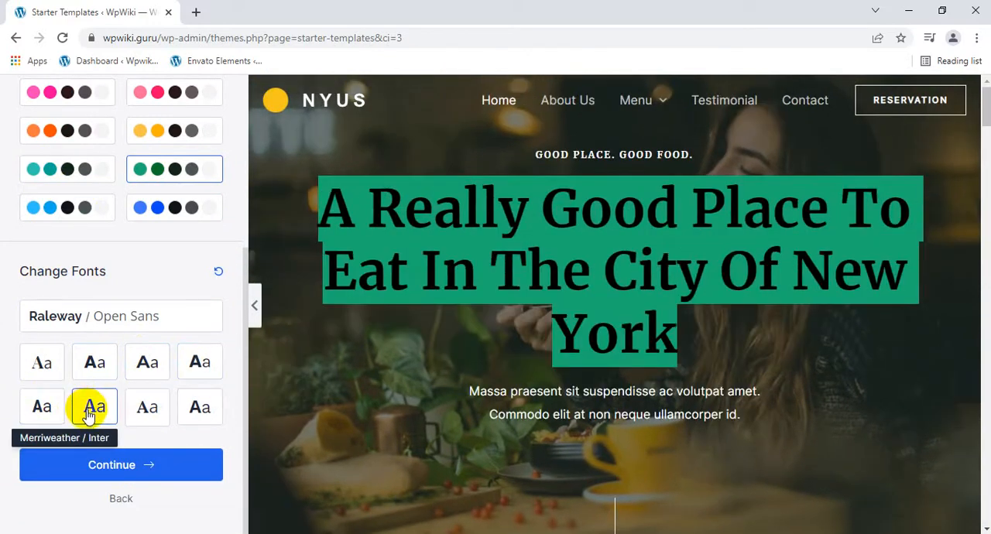
pyautogui.click(155, 476)
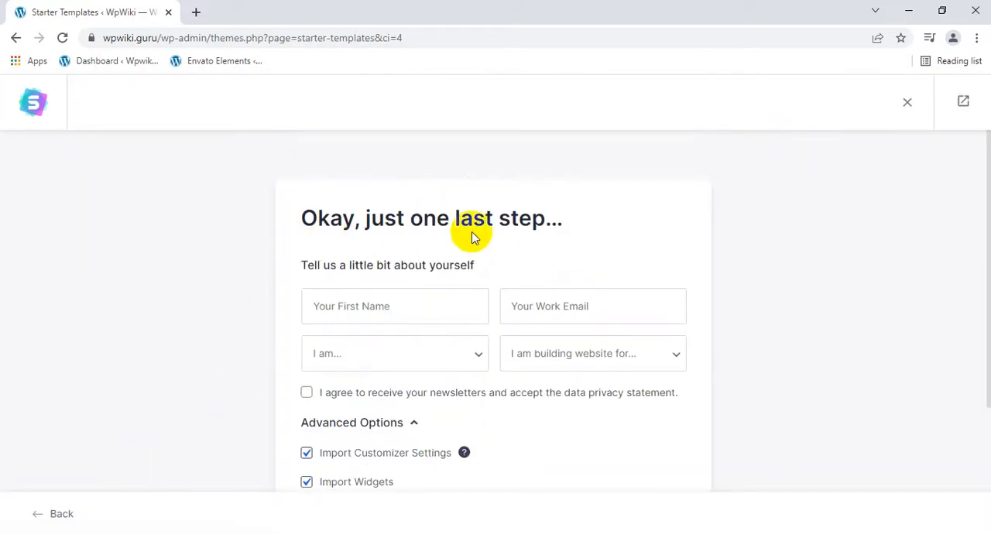
# Build the website with the personal details left blank and the default import options, and open the finished site.
pyautogui.scroll(-3, 414, 449)
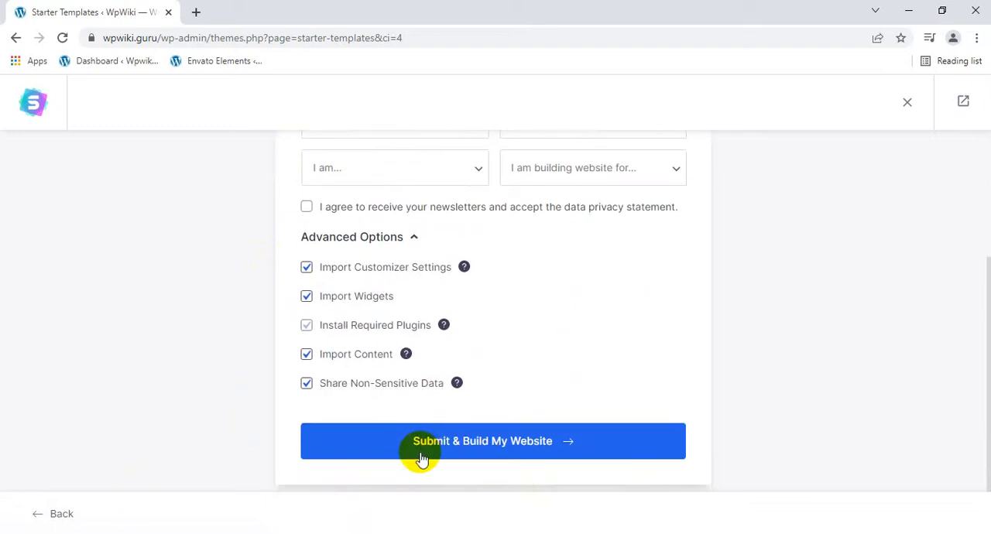
pyautogui.click(421, 446)
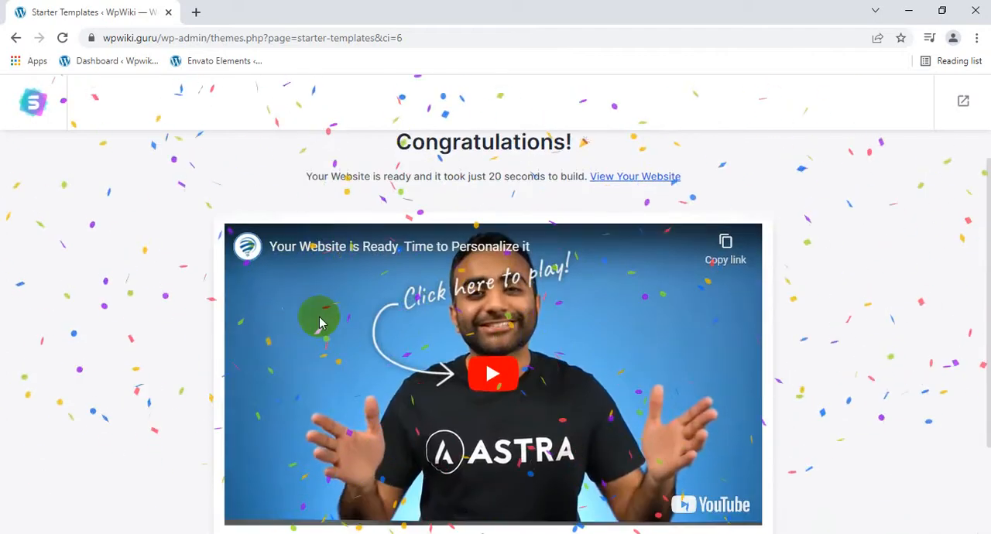
pyautogui.scroll(-2, 321, 321)
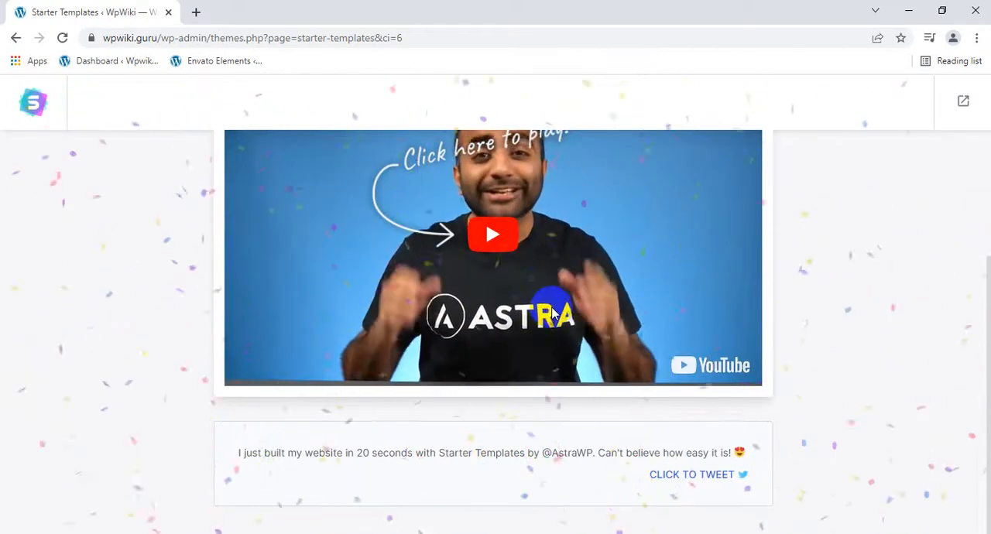
pyautogui.scroll(2, 552, 310)
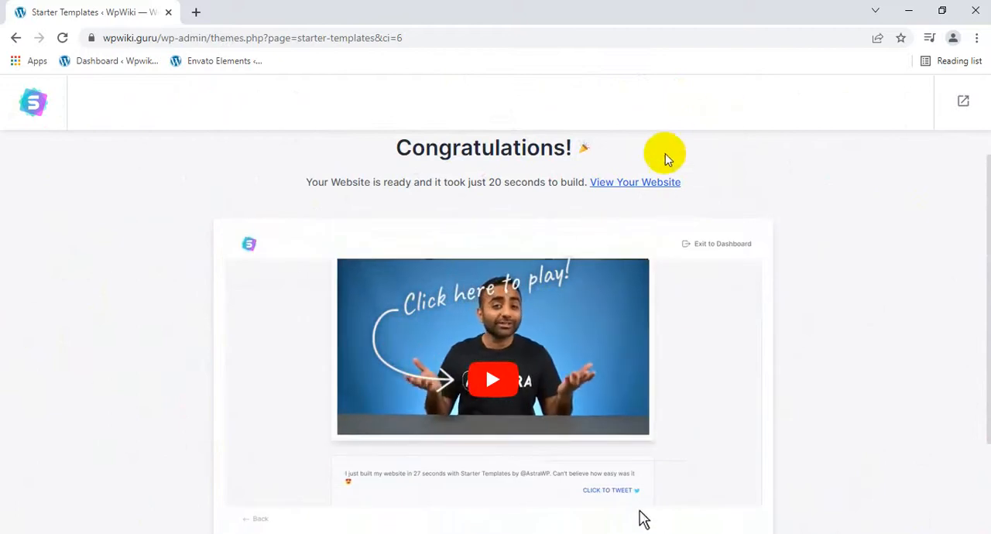
pyautogui.click(648, 184)
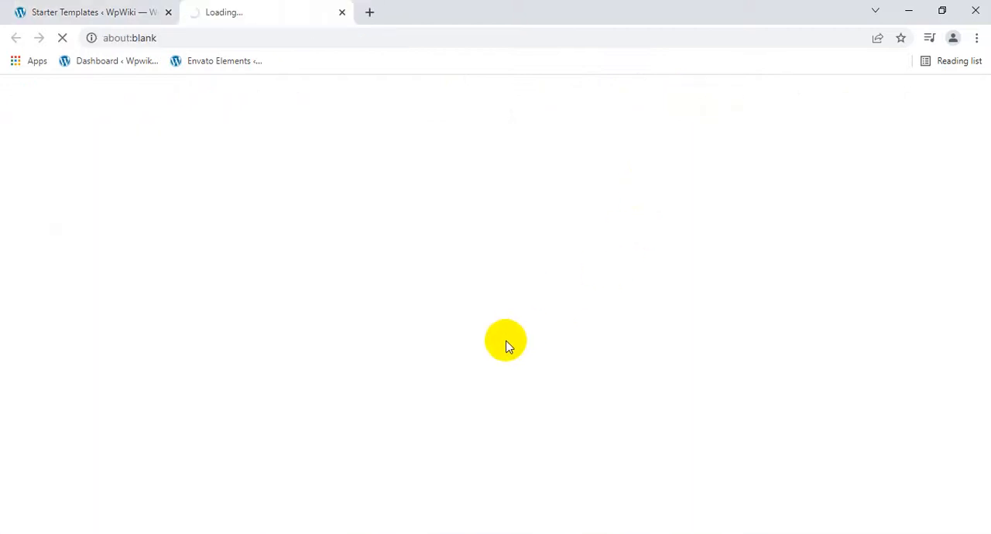